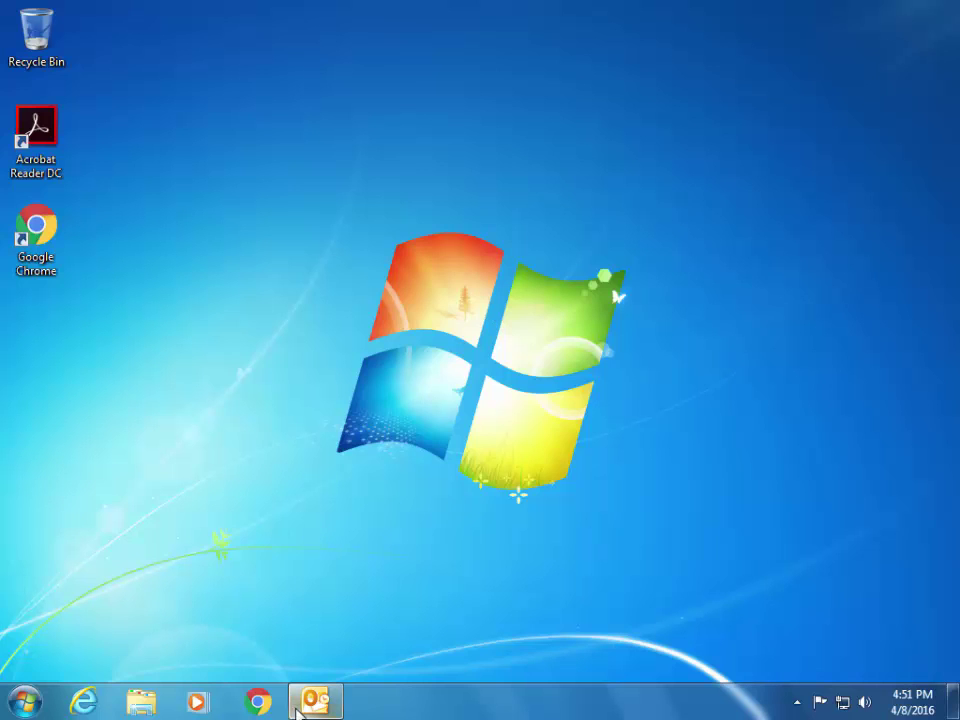
Step: Restore the Outlook window from the taskbar so the Inbox and folders show
left_click(308, 705)
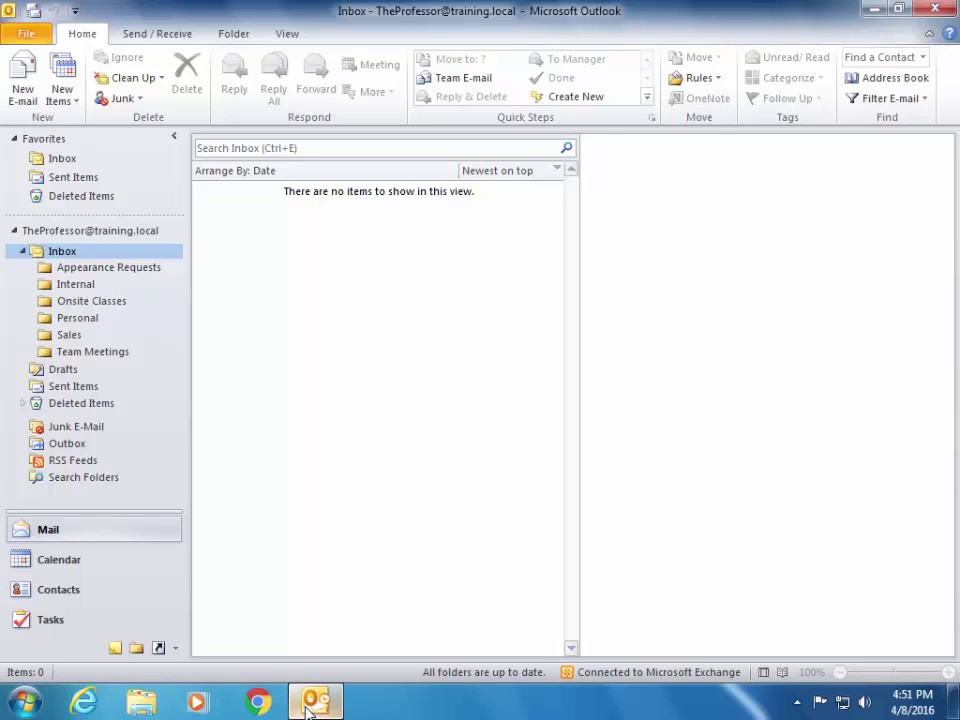
Step: Create a folder named 'Instructor' with the Inbox as its location
right_click(60, 252)
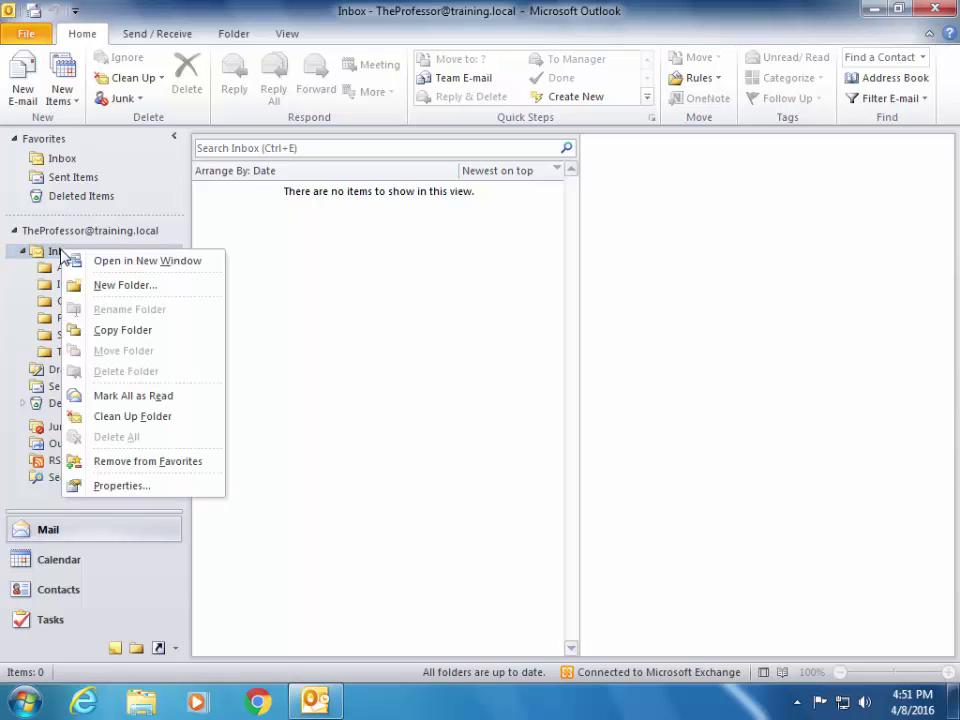
left_click(104, 287)
type("I")
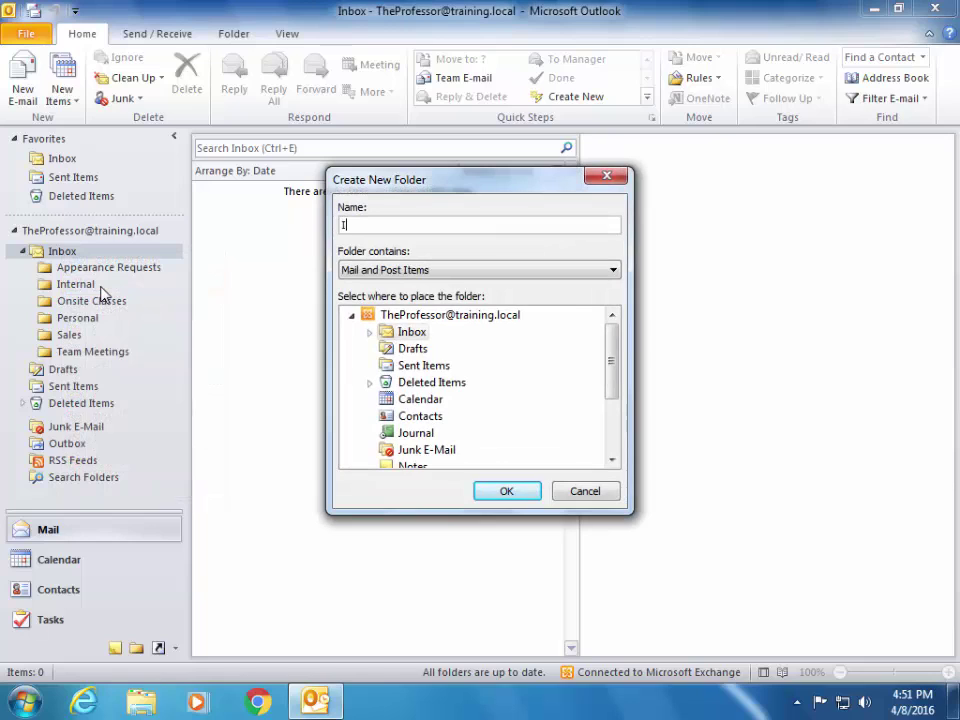
type("nstruc")
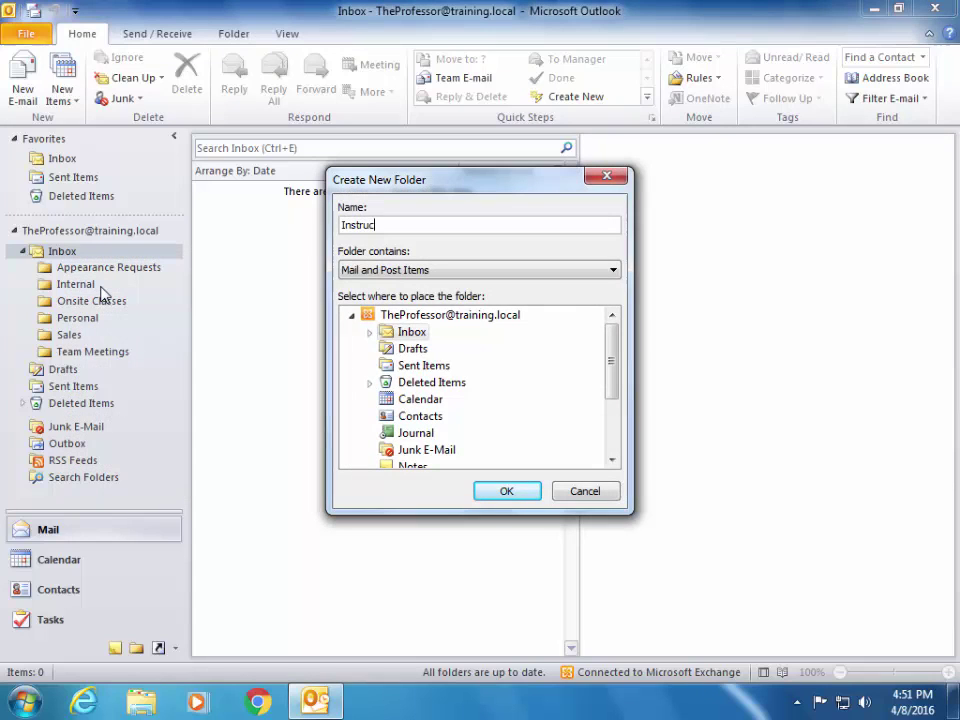
type("tor")
left_click(372, 333)
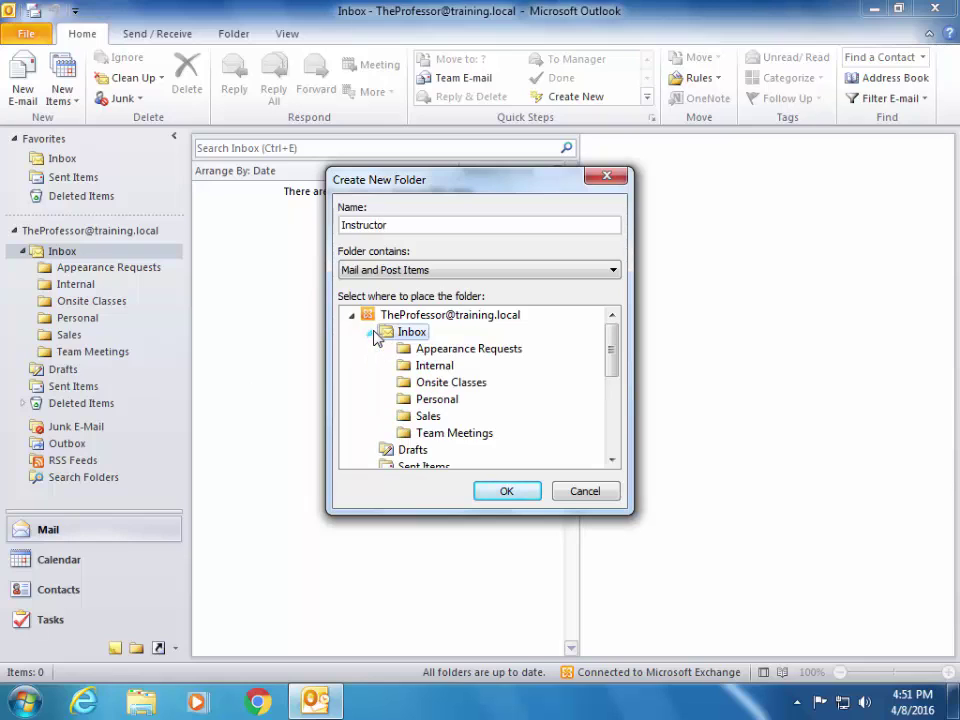
left_click(510, 492)
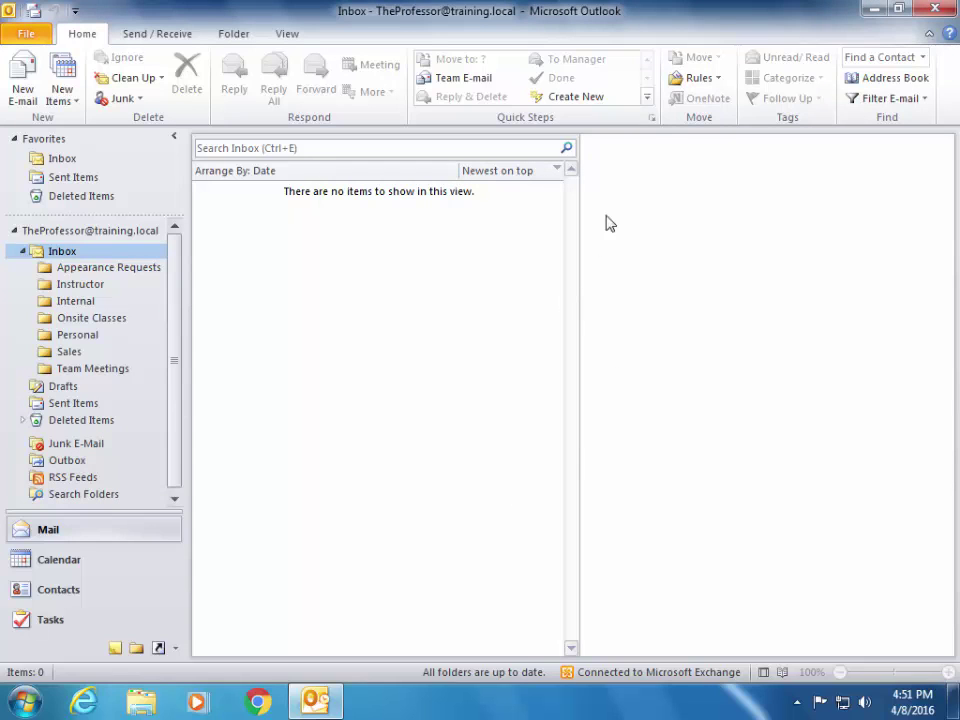
Step: Start a new rule from the 'Move messages from someone to a folder' template
left_click(693, 81)
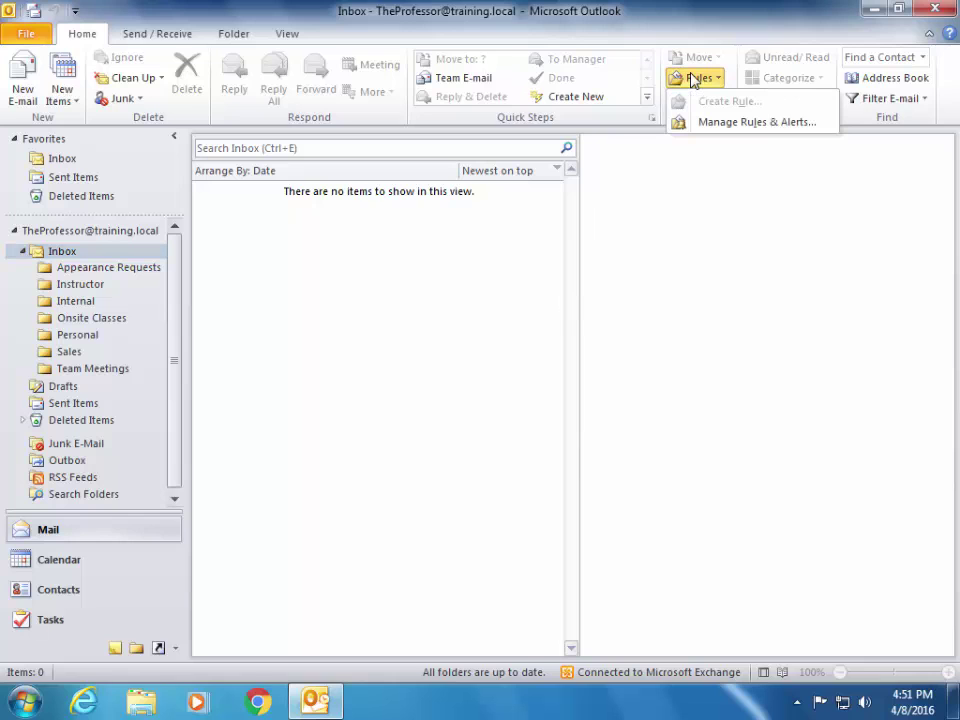
left_click(707, 127)
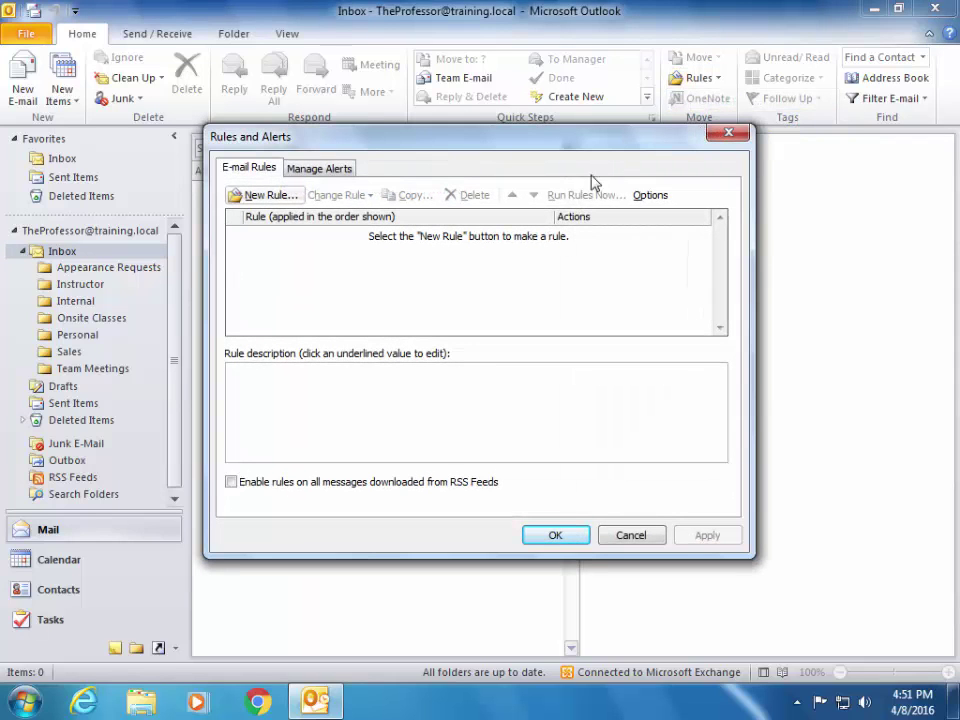
left_click(268, 198)
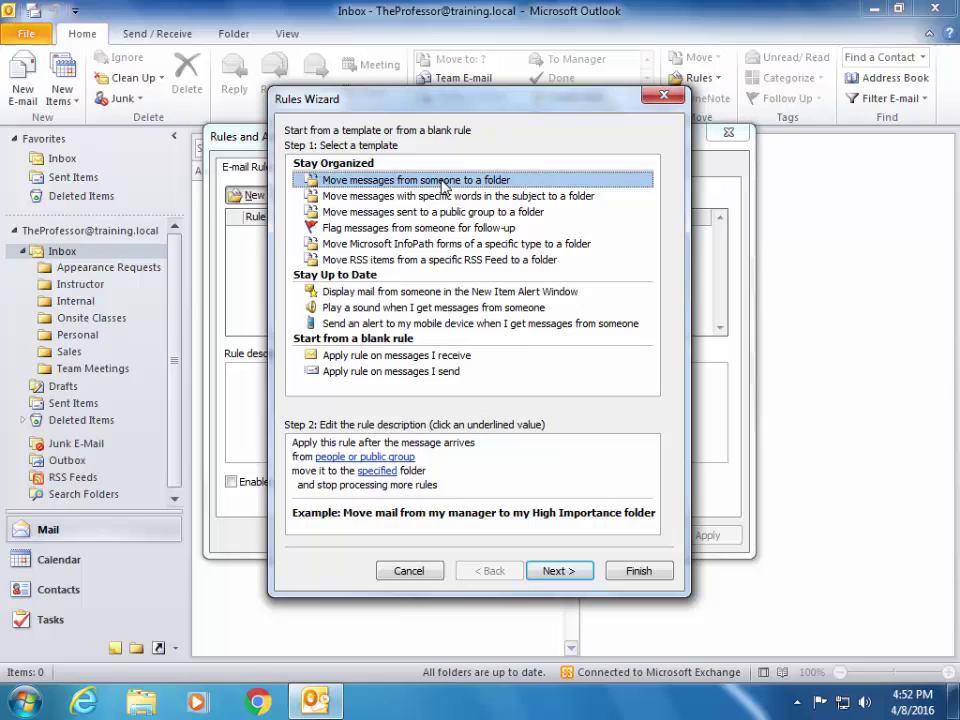
left_click(574, 577)
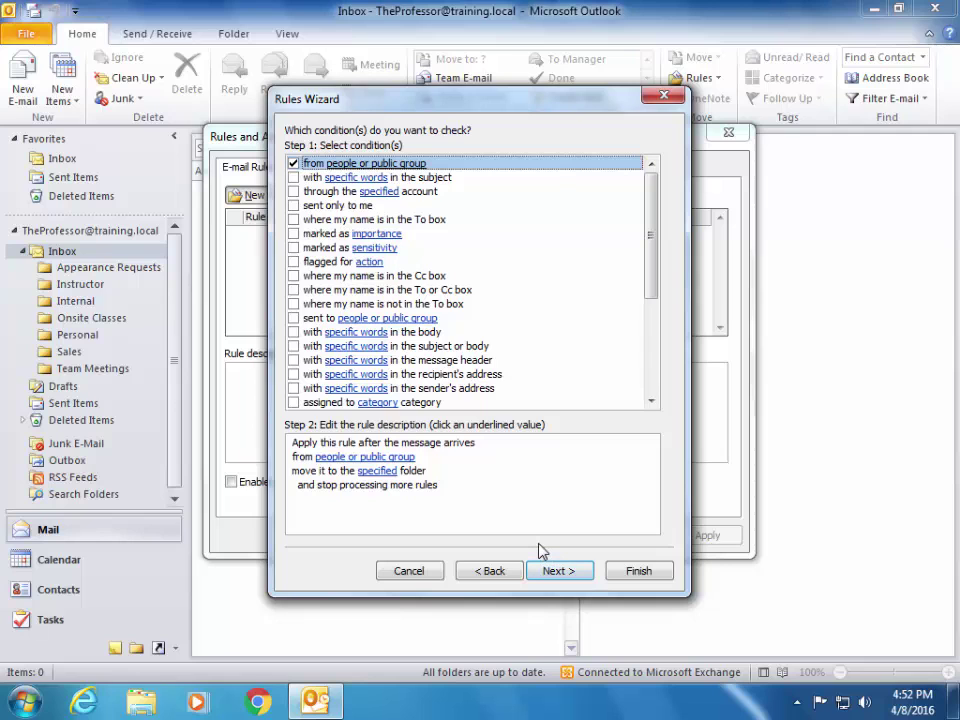
Step: Set the rule's sender condition to App Instructor
left_click(343, 457)
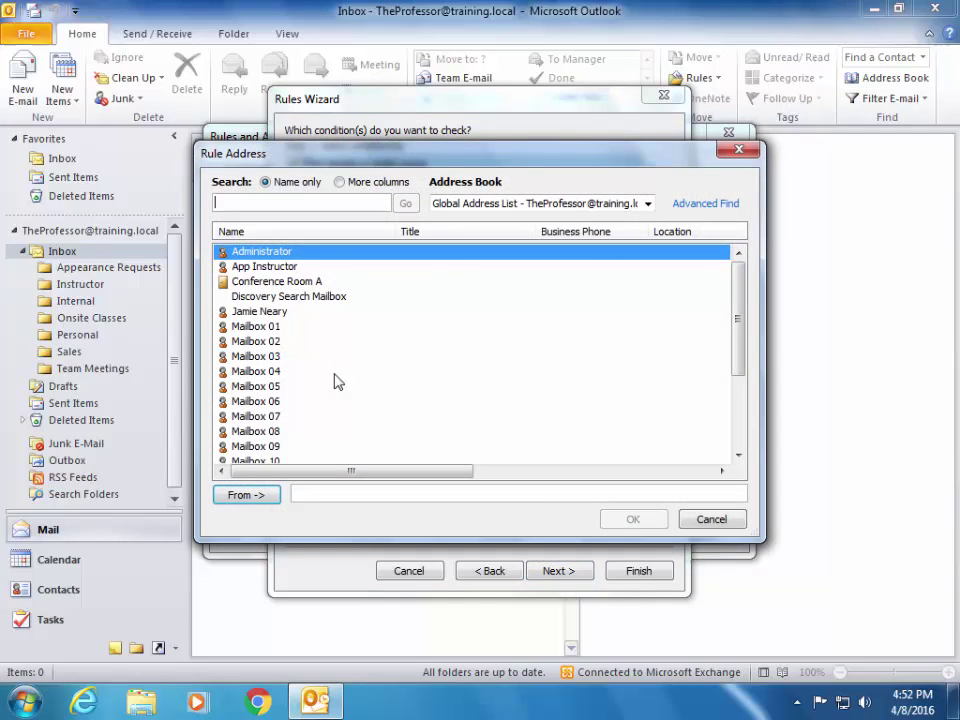
left_click(275, 267)
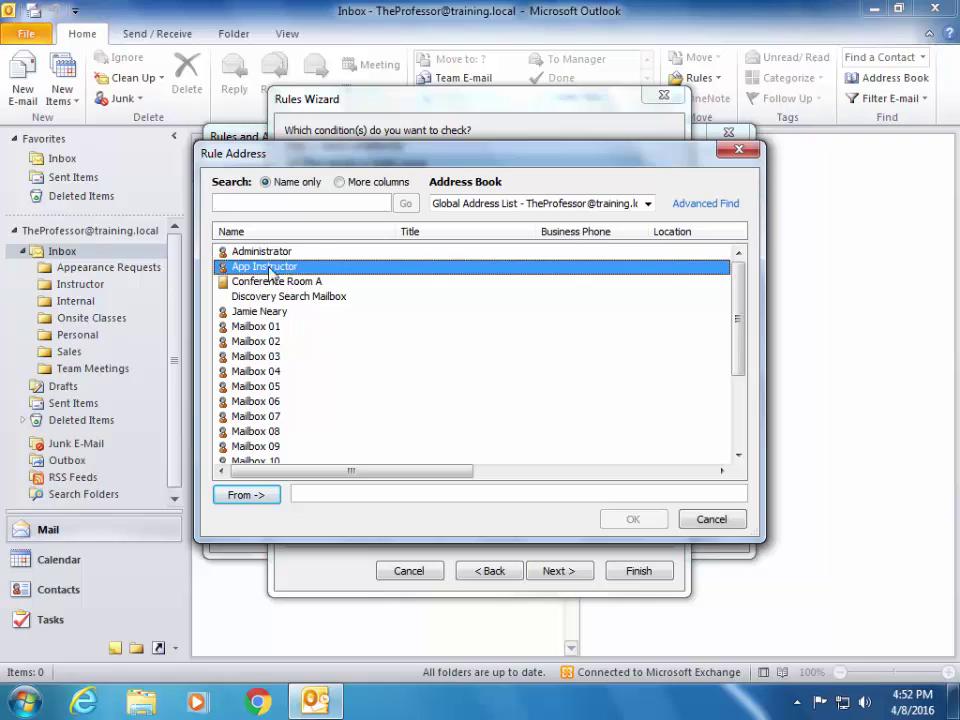
left_click(253, 496)
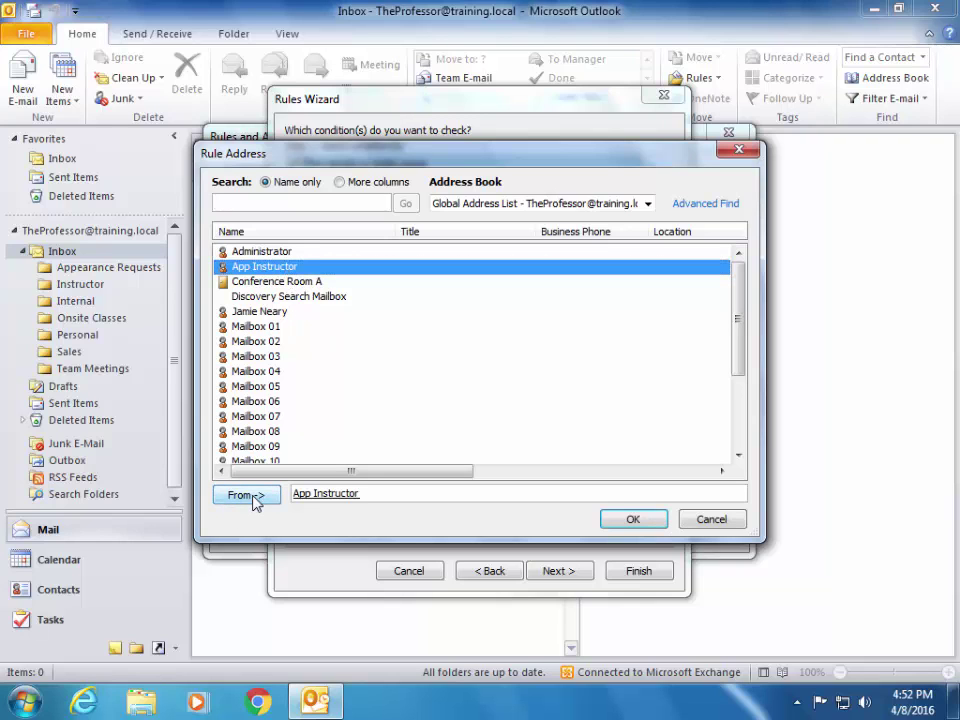
left_click(626, 519)
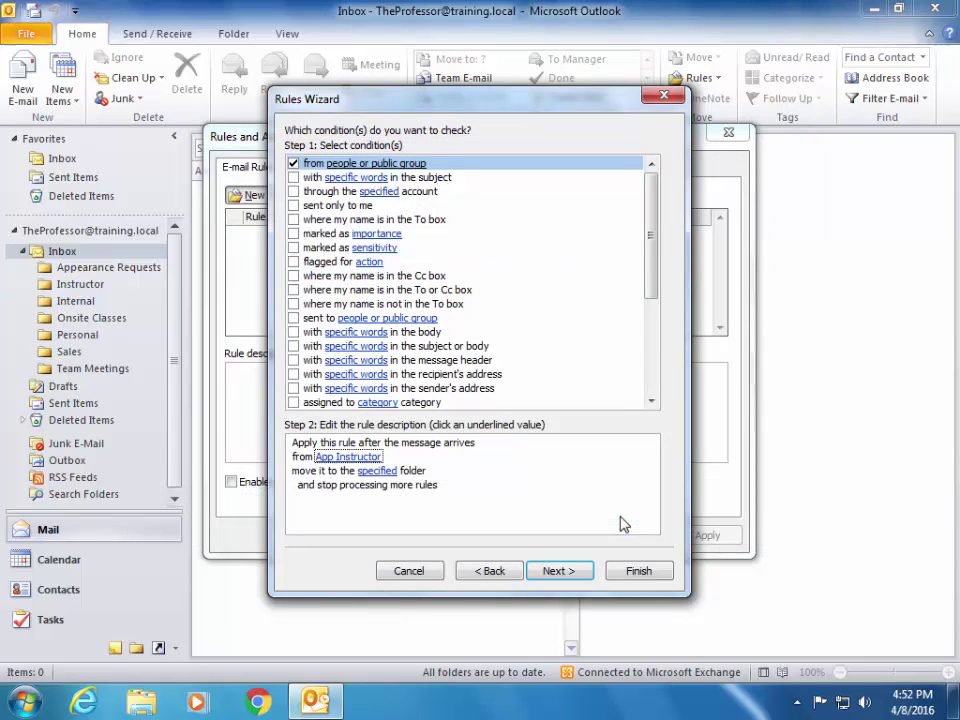
Step: Set the rule's destination folder to Instructor
left_click(555, 572)
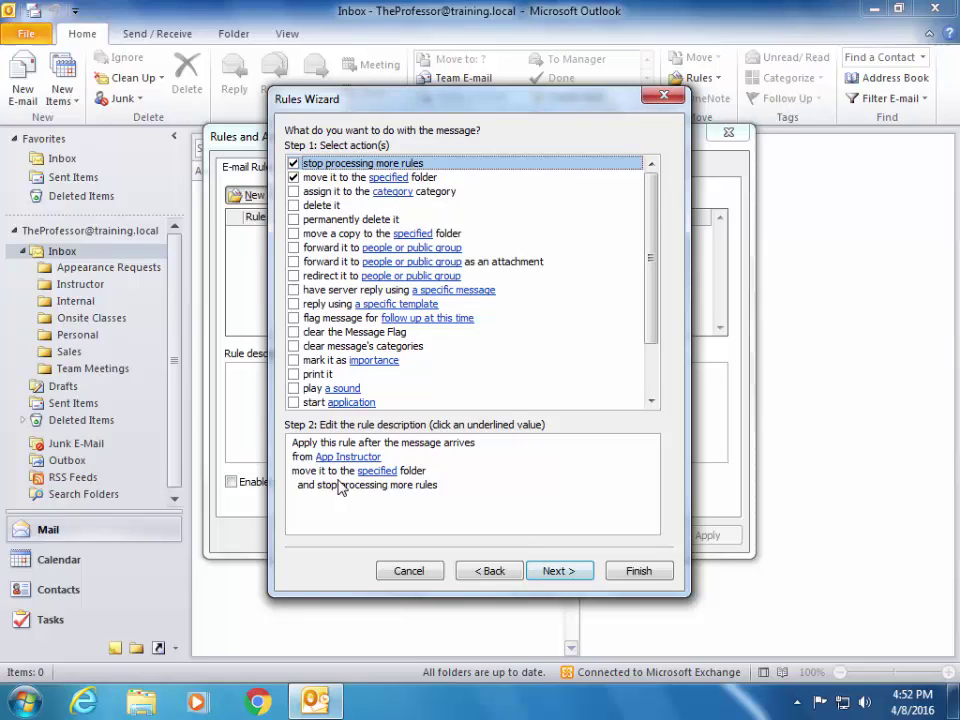
left_click(378, 471)
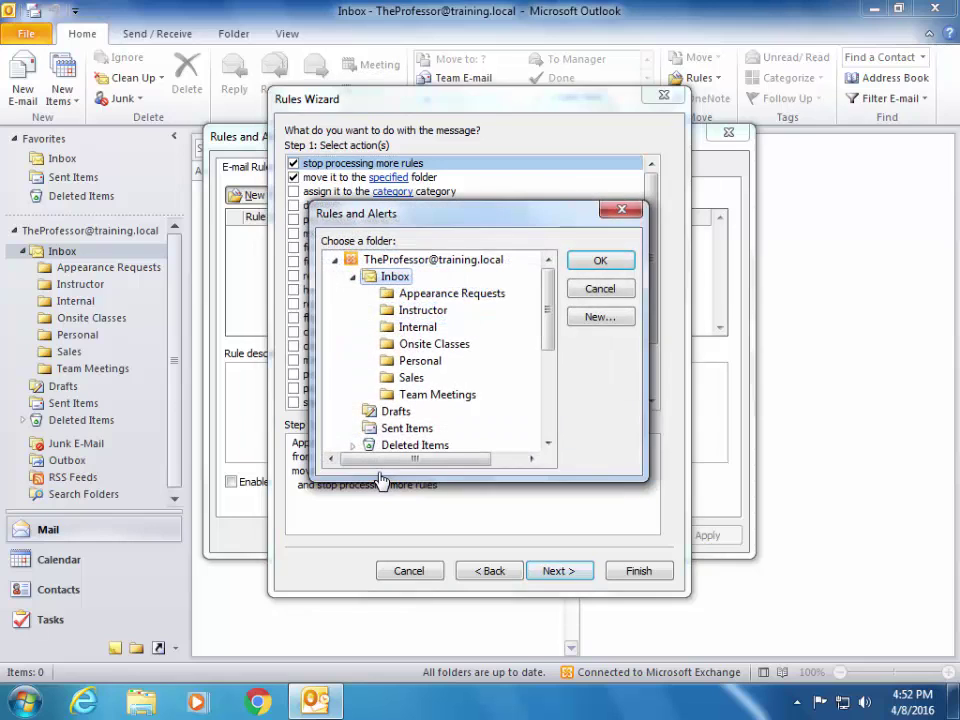
left_click(423, 313)
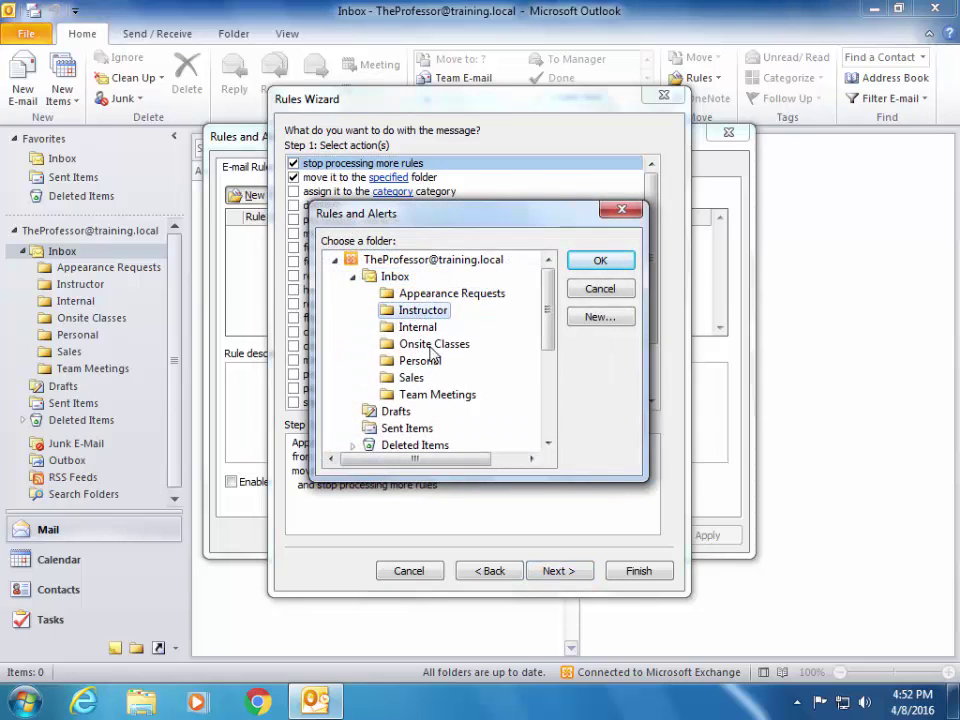
left_click(600, 260)
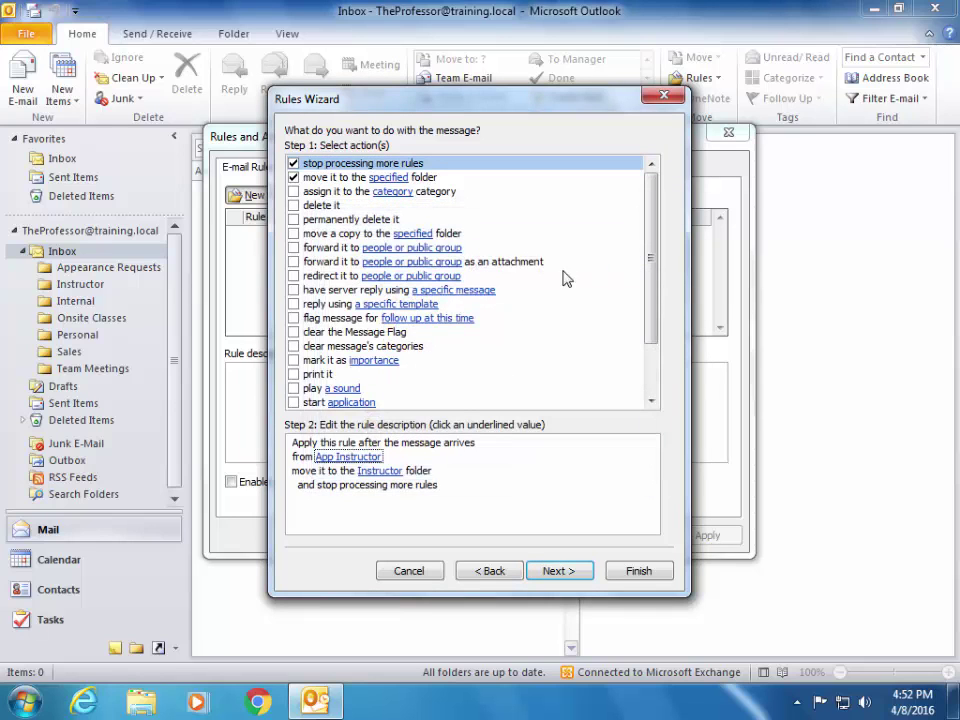
Step: Skip exceptions and finish the rule under the name App Instructor
left_click(560, 572)
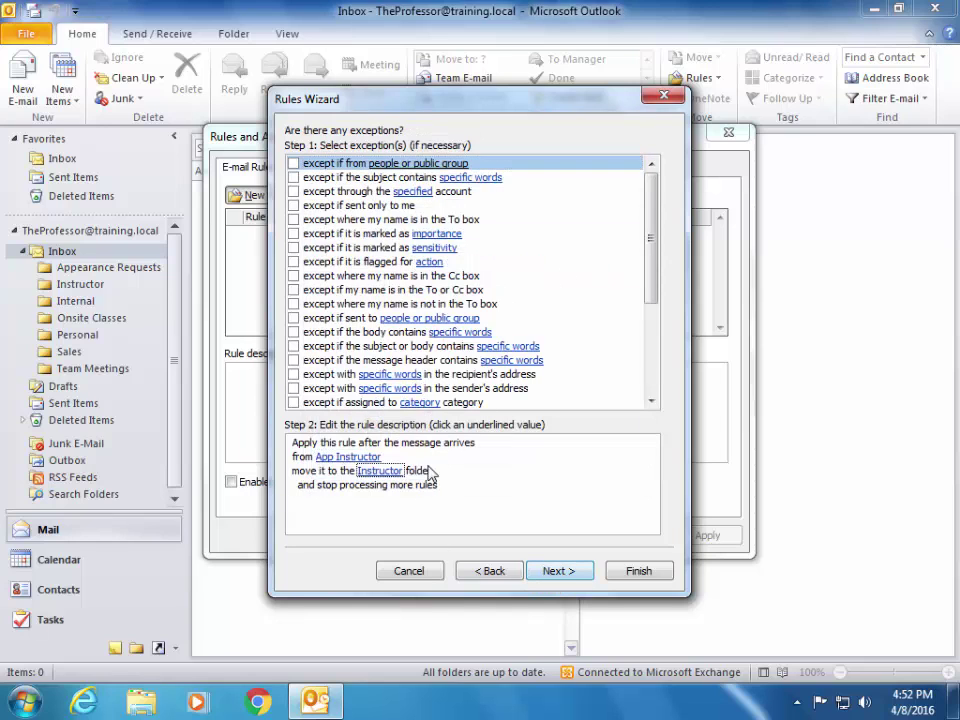
left_click(560, 572)
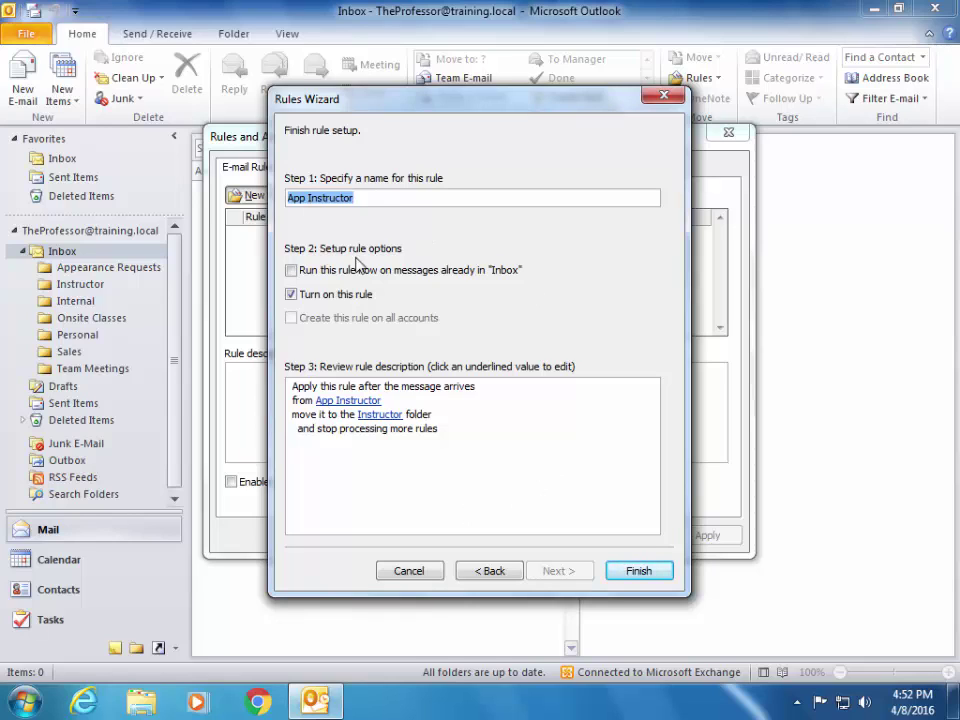
left_click(648, 573)
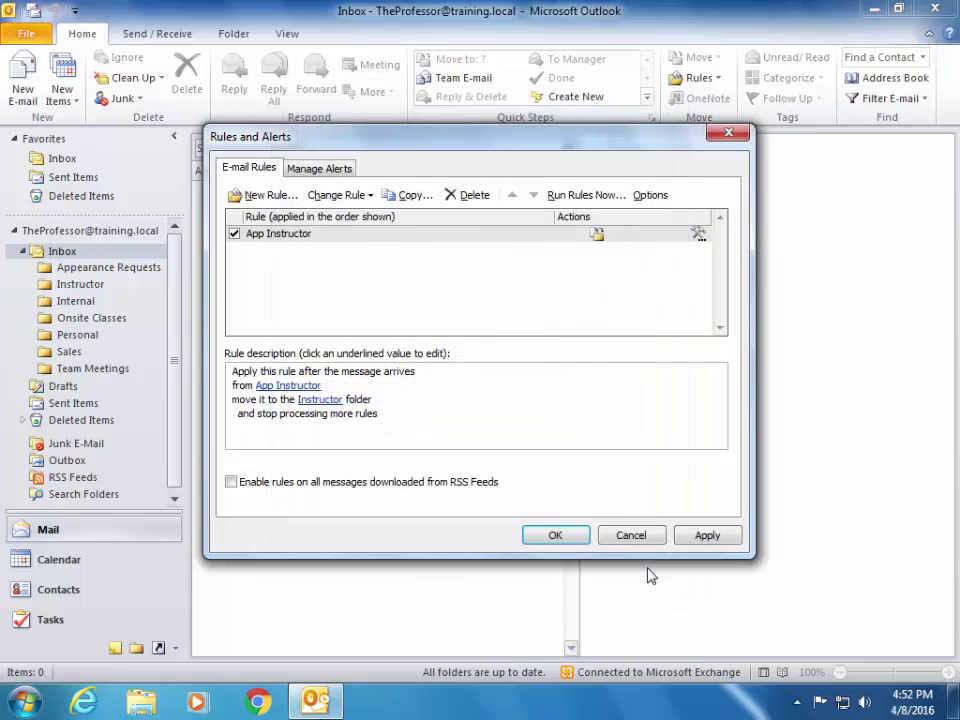
Step: Close Rules and Alerts and view the Demo Email in the Instructor folder
left_click(566, 538)
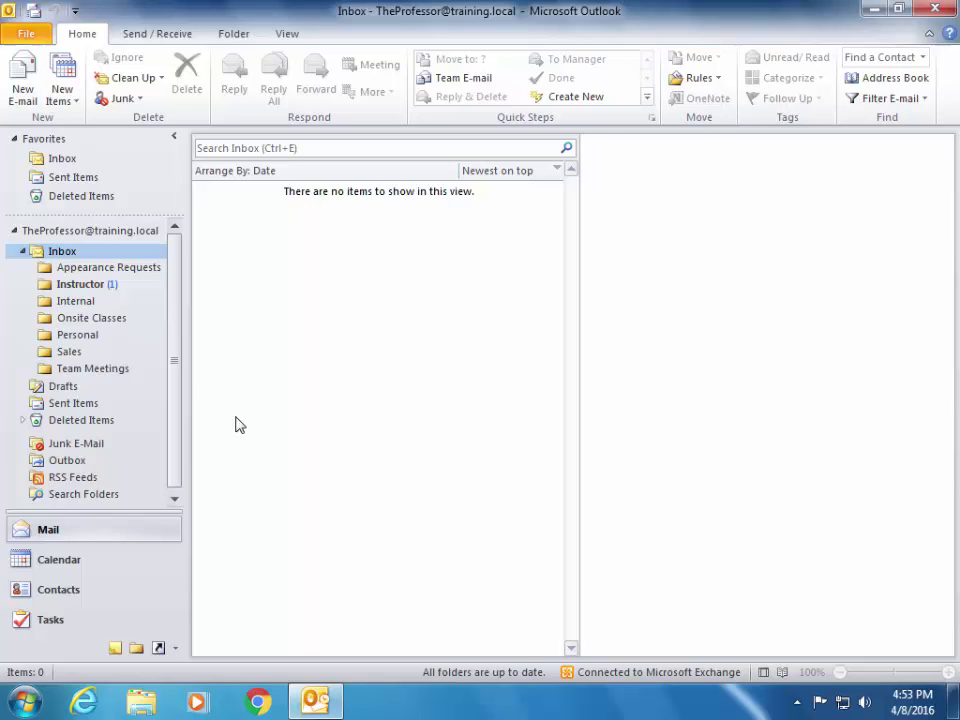
left_click(74, 285)
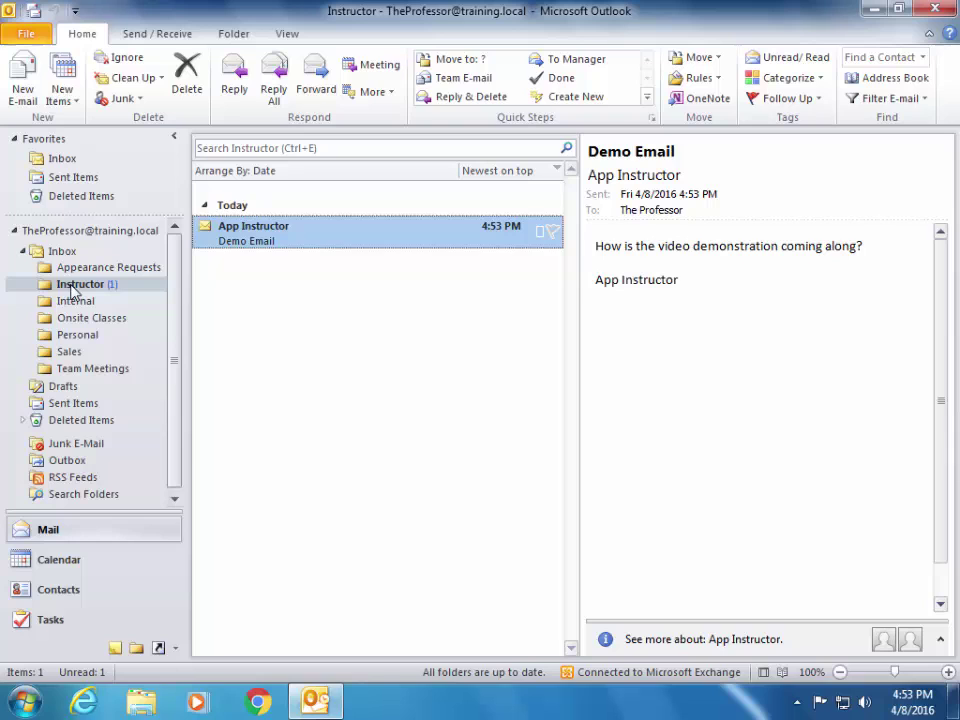
Step: From the Inbox, open the App Instructor rule's settings for editing
left_click(62, 252)
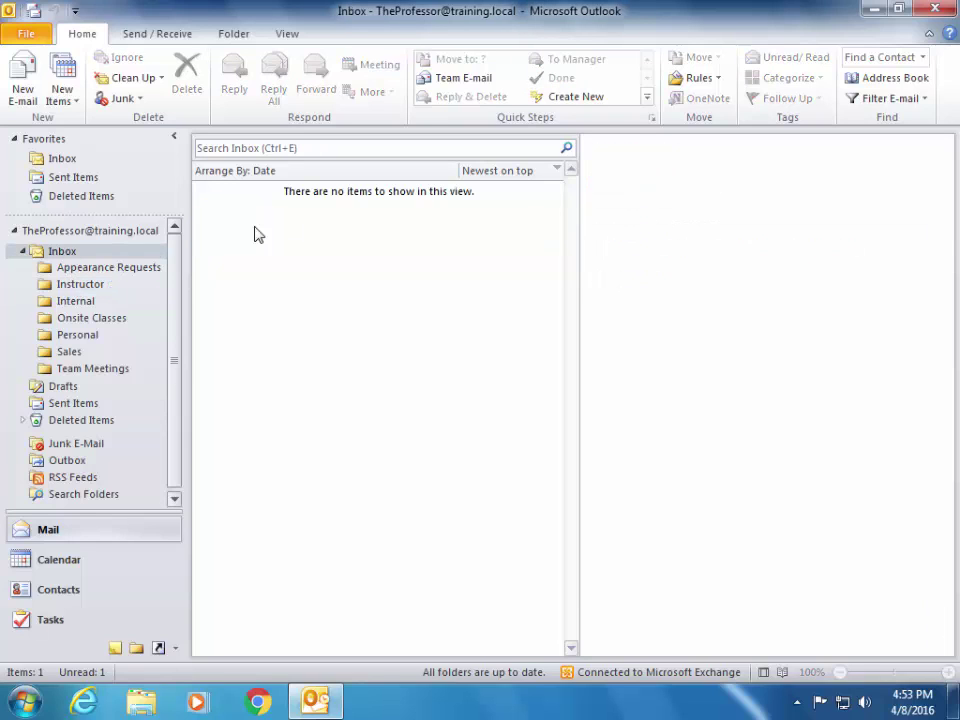
left_click(690, 80)
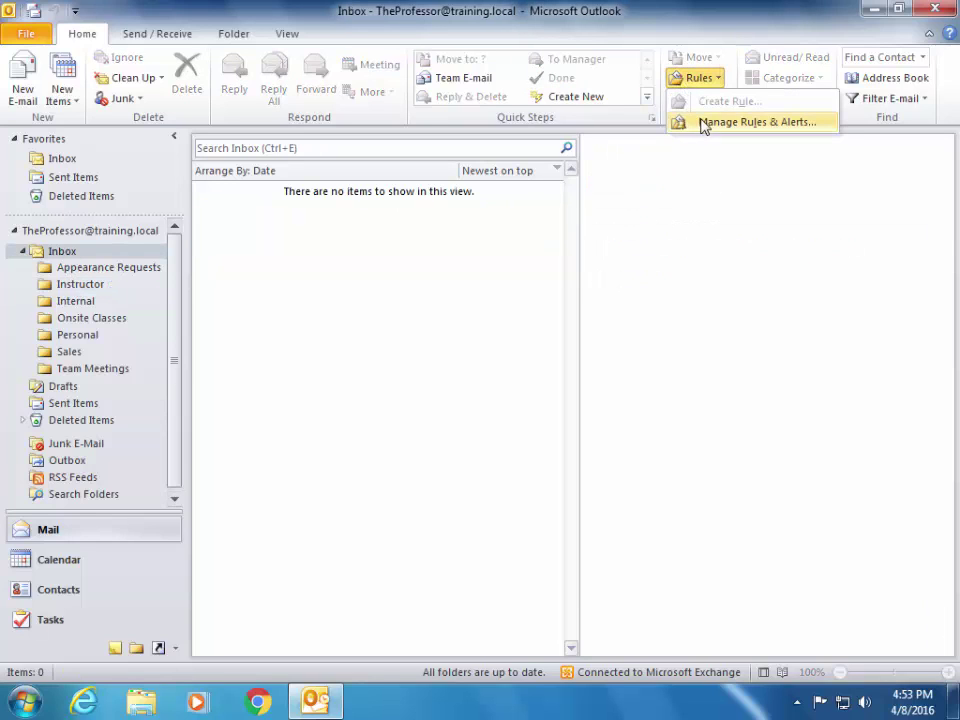
left_click(702, 124)
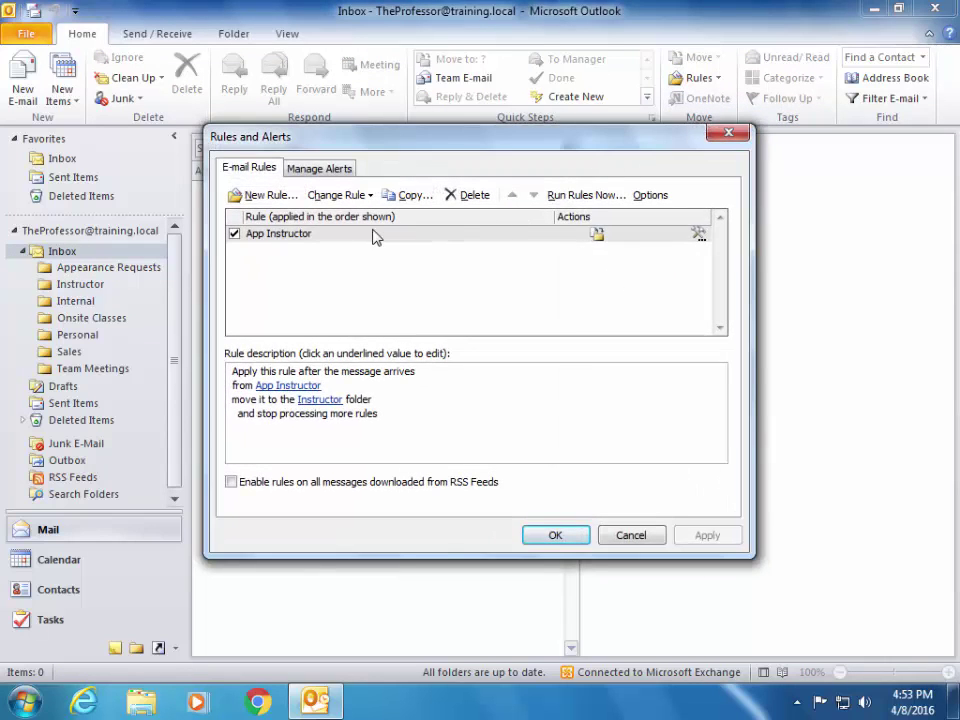
left_click(372, 236)
left_click(338, 195)
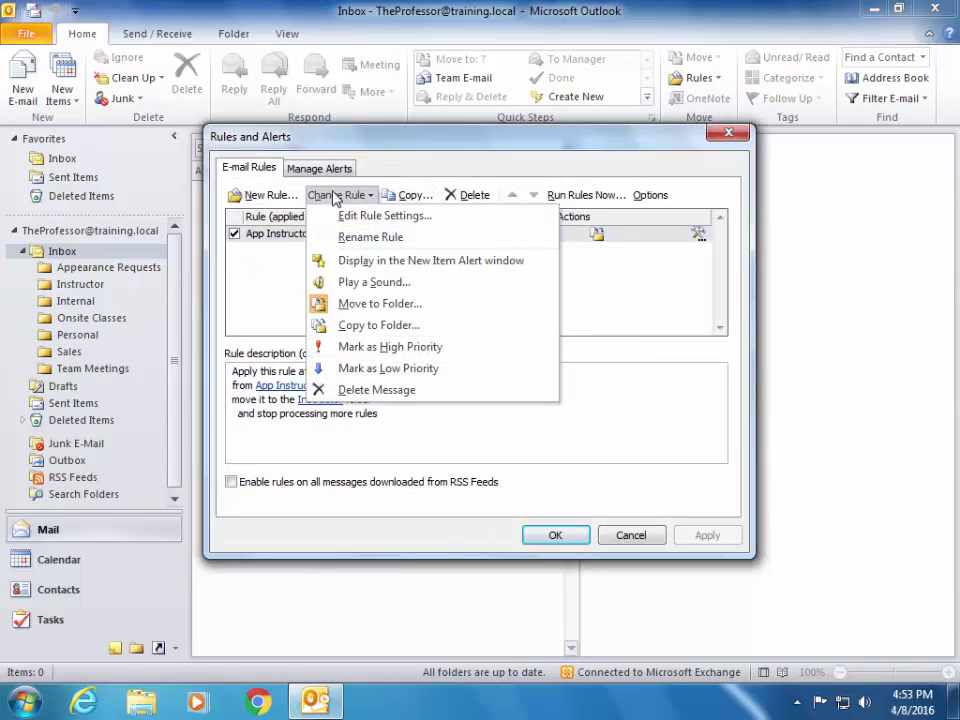
left_click(380, 216)
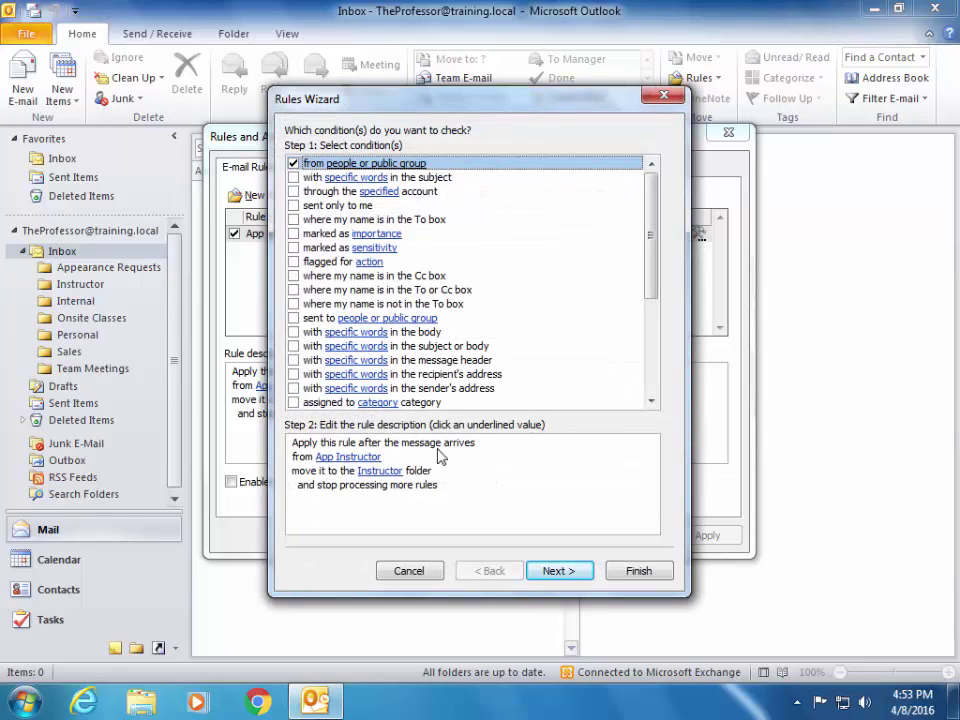
Step: Add 'display a Desktop Alert' to the rule's actions
left_click(558, 571)
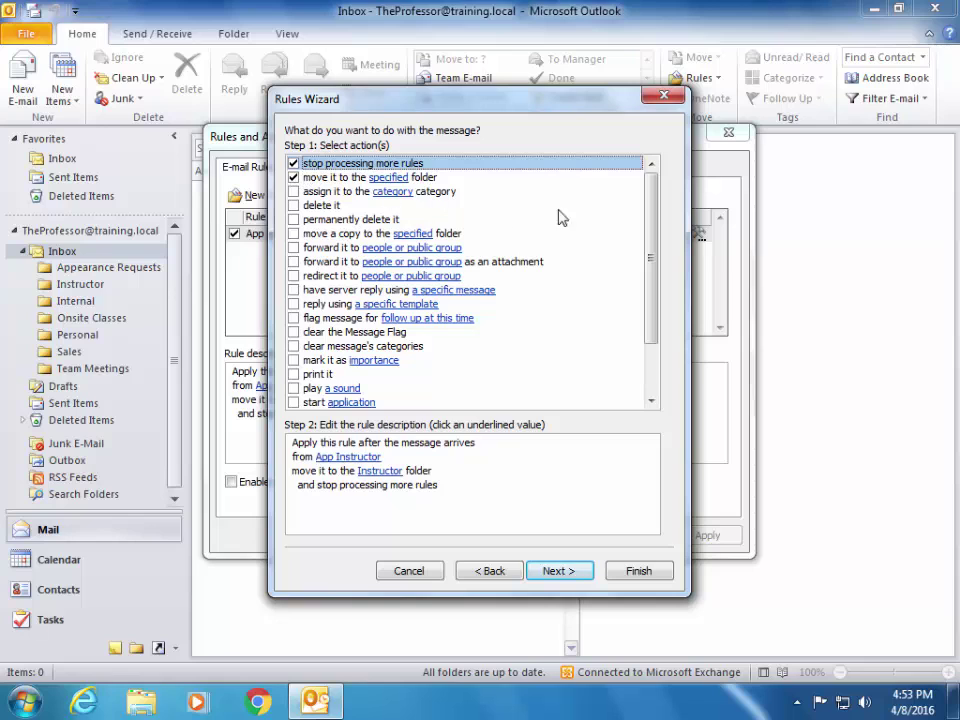
left_click_drag(650, 180, 648, 297)
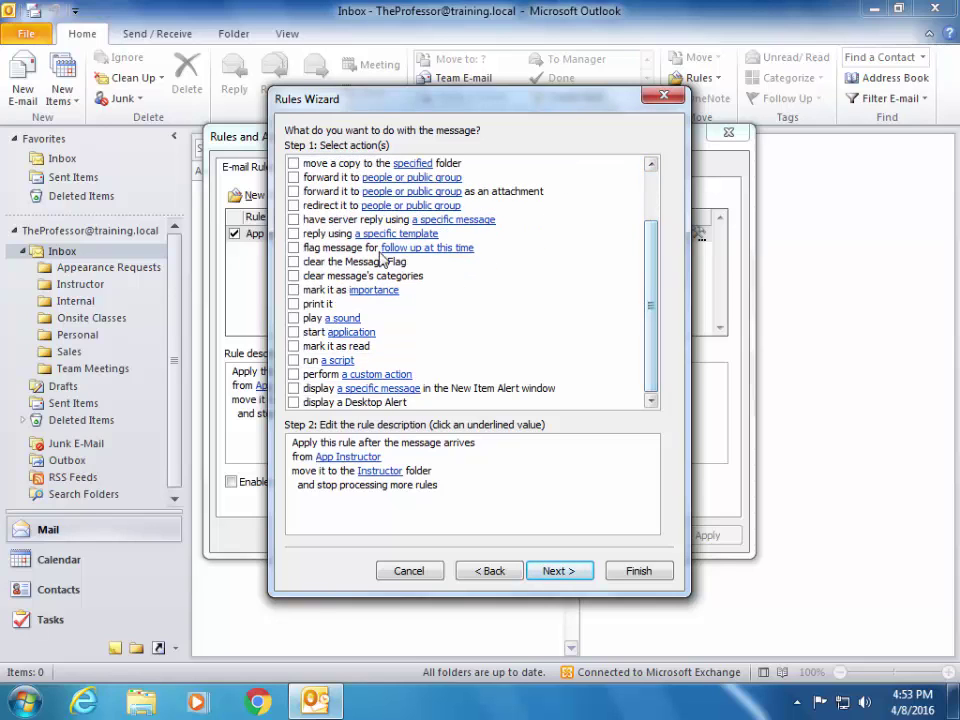
left_click(294, 404)
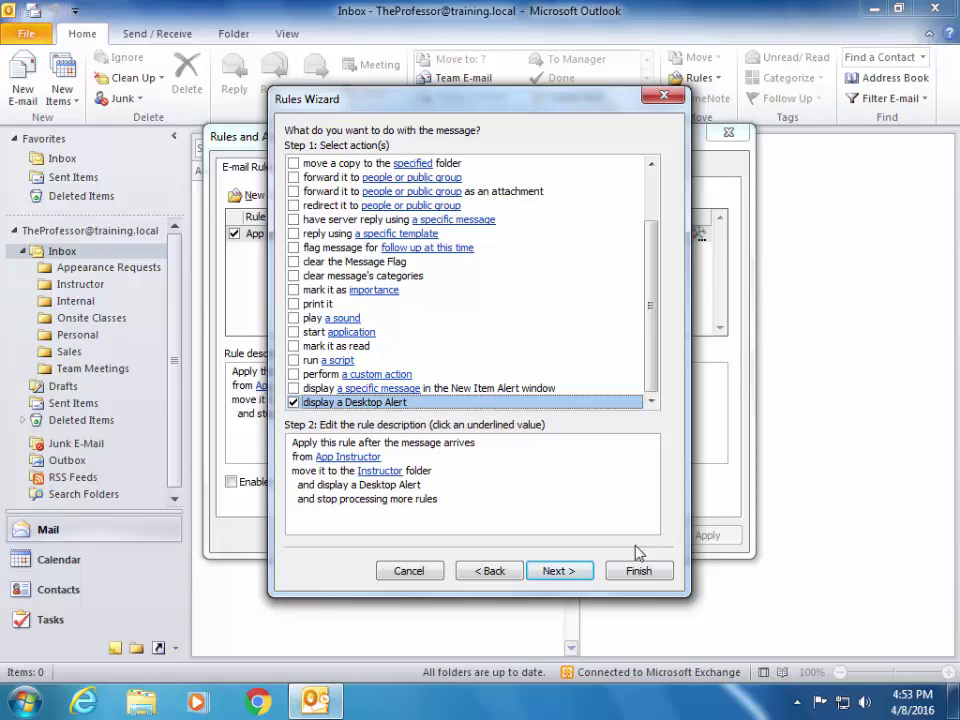
Step: Save the edited rule, accepting the client-only warning, and close Rules and Alerts
left_click(571, 579)
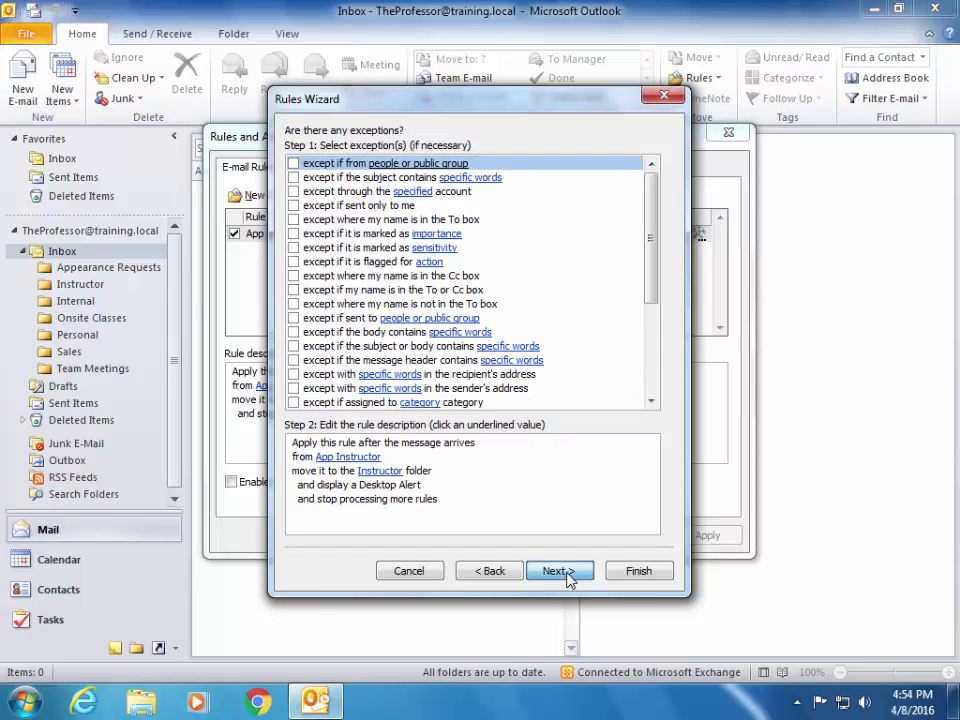
left_click(570, 575)
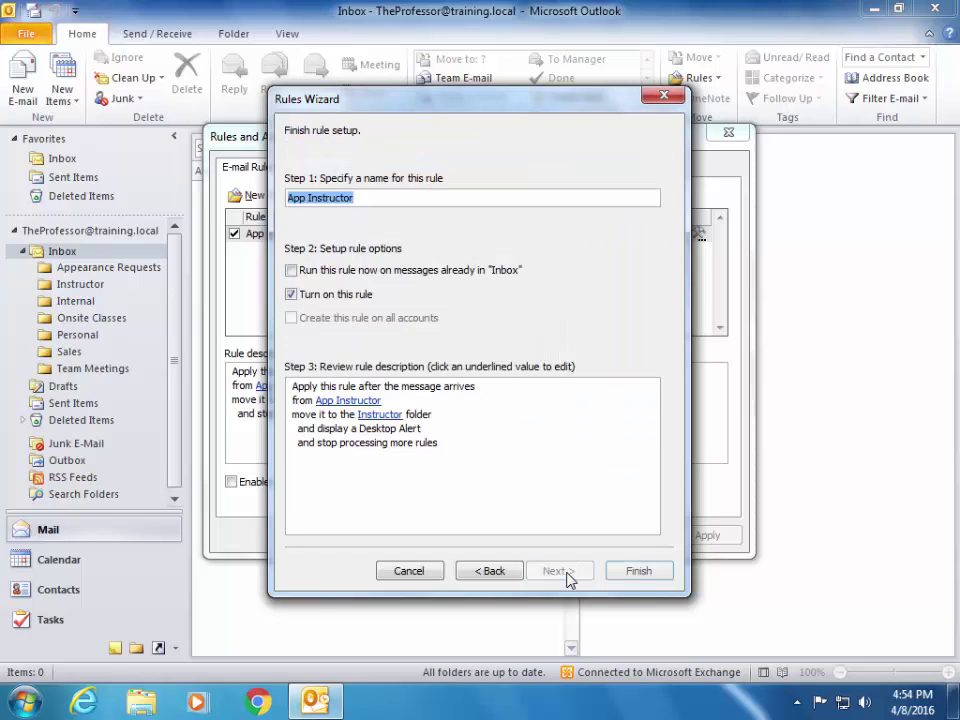
left_click(638, 576)
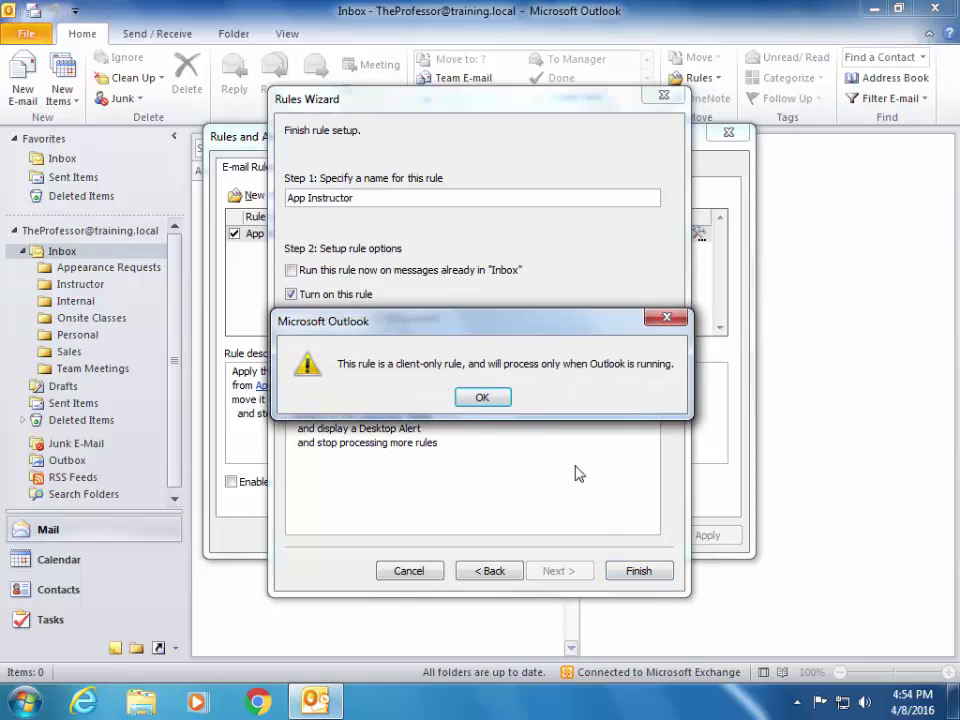
left_click(493, 402)
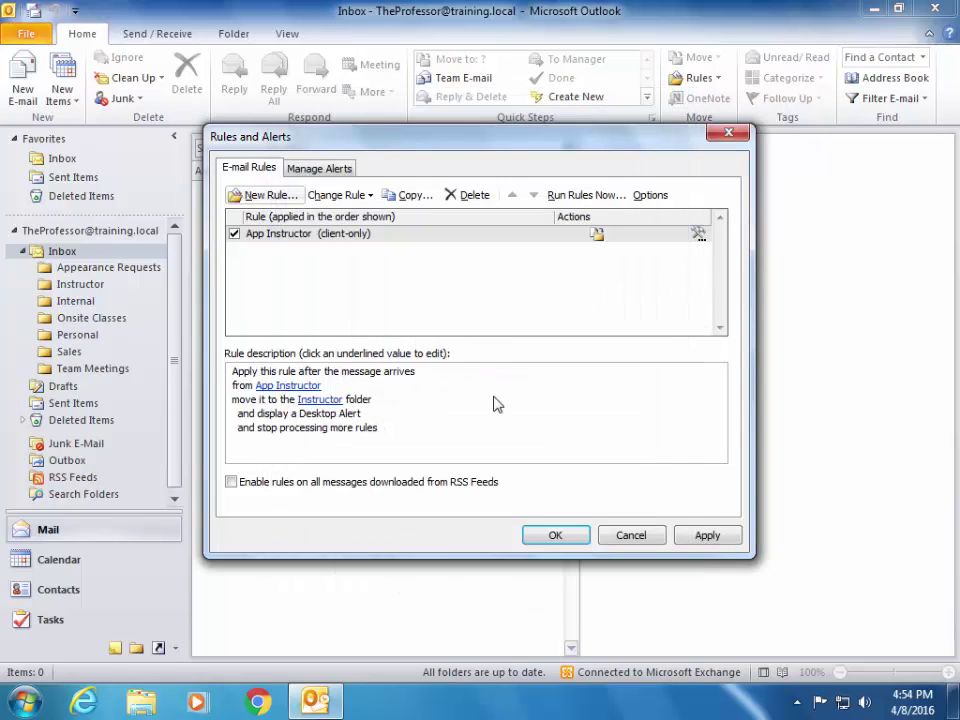
left_click(559, 539)
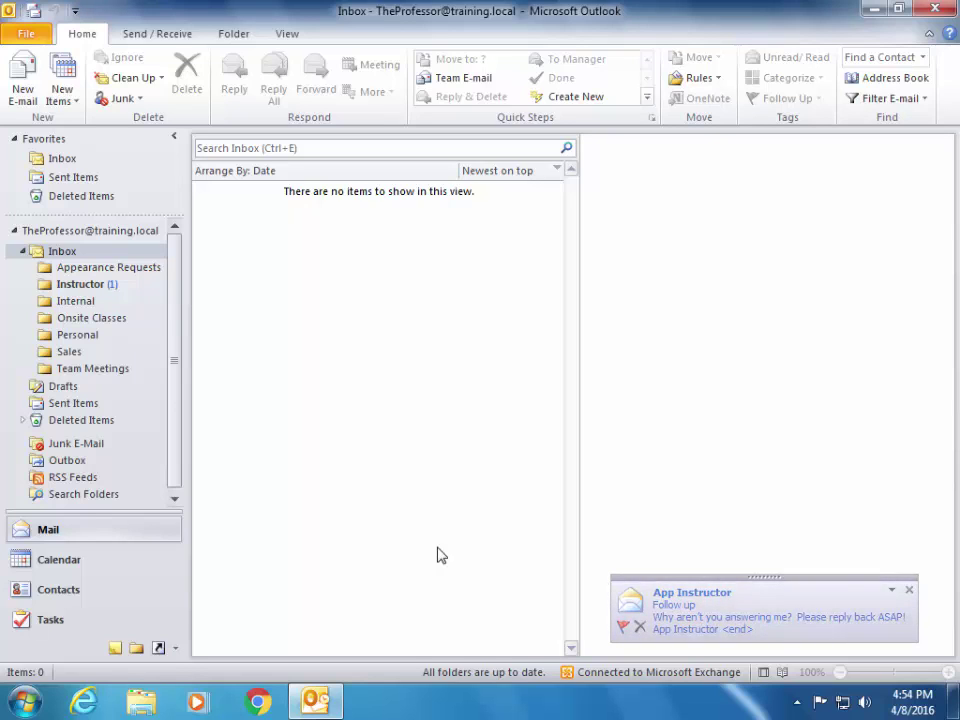
Step: Open the Instructor folder showing the Follow up and Demo Email messages
left_click(85, 284)
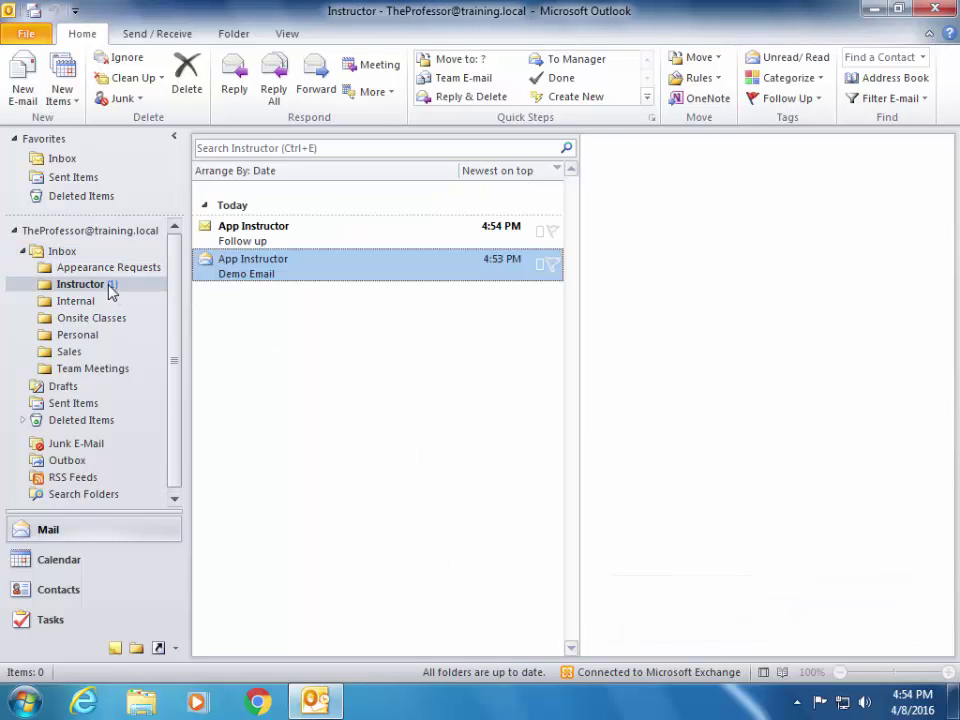